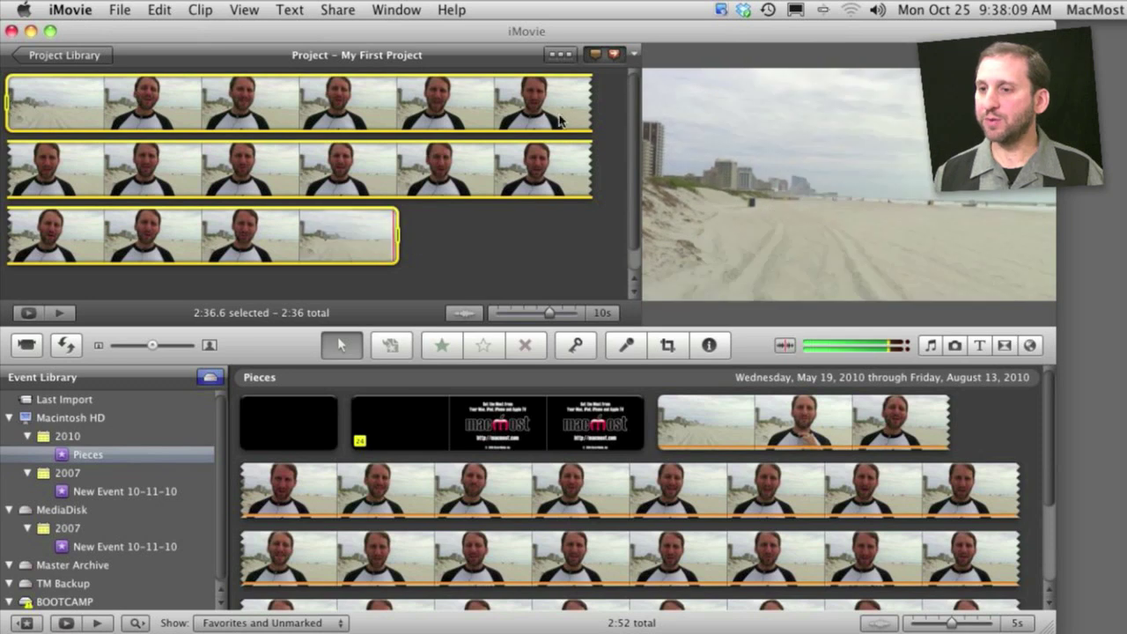
Switch the project to a single-row timeline and show the audio waveform beneath the clip
{"action": "left_click", "coordinate": [557, 55]}
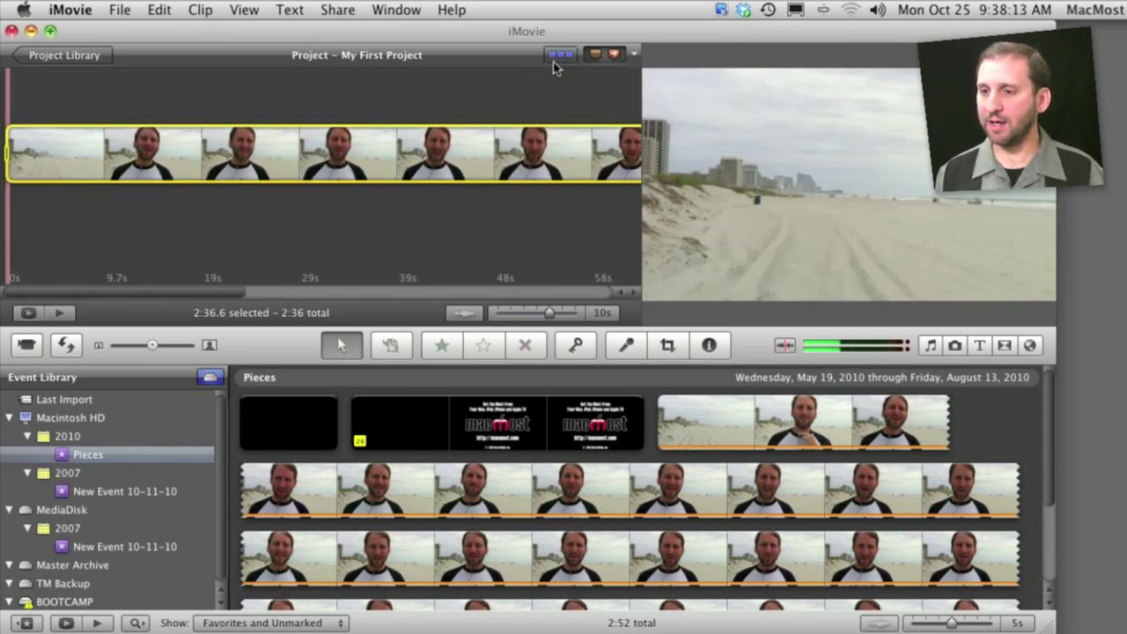
{"action": "left_click", "coordinate": [457, 316]}
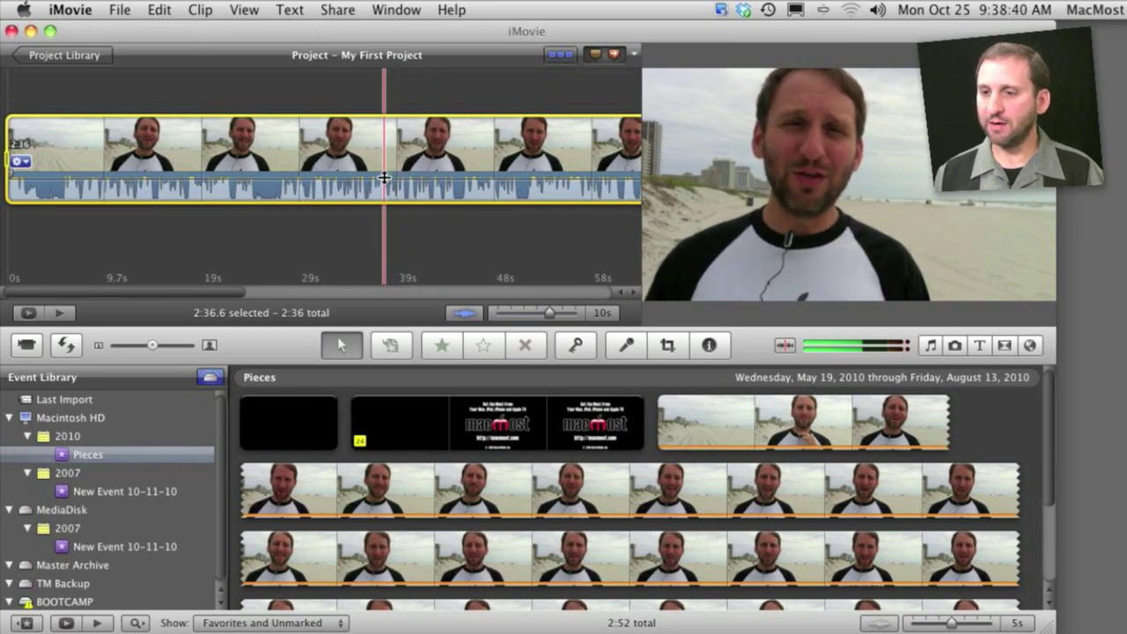
Lower the clip's volume, dip the ~30 s section to 45% with fade ramps, and mark early and end sections
{"action": "left_click_drag", "start_coordinate": [383, 178], "coordinate": [384, 182]}
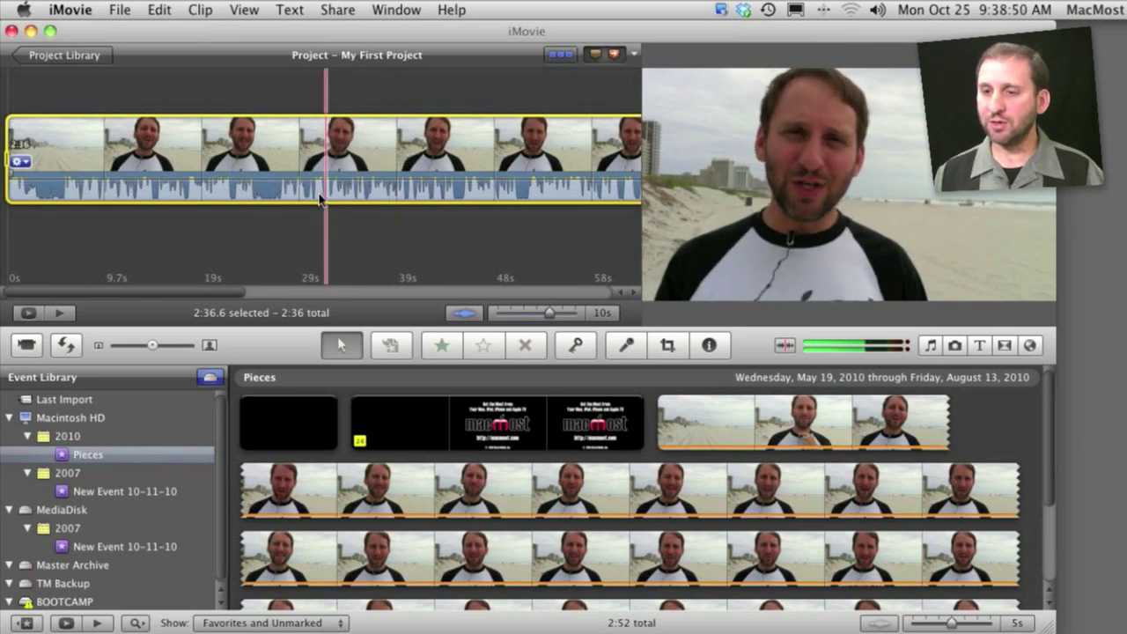
{"action": "mouse_move", "coordinate": [319, 201]}
{"action": "left_mouse_down"}
{"action": "mouse_move", "coordinate": [320, 187]}
{"action": "mouse_move", "coordinate": [390, 187]}
{"action": "left_mouse_up"}
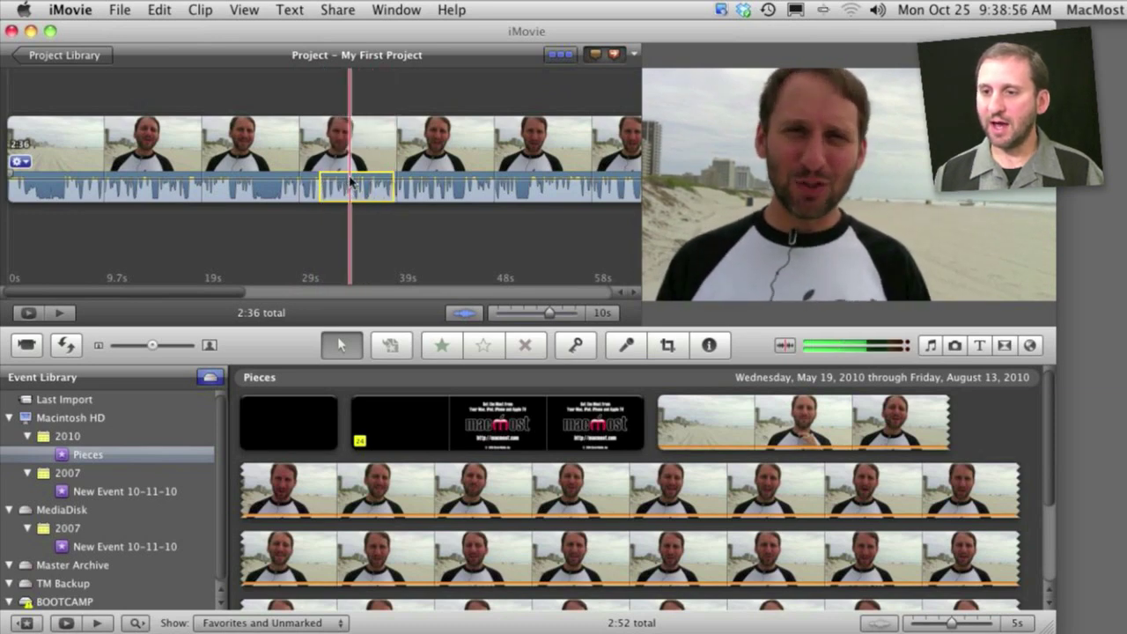
{"action": "left_click_drag", "start_coordinate": [349, 180], "coordinate": [350, 192]}
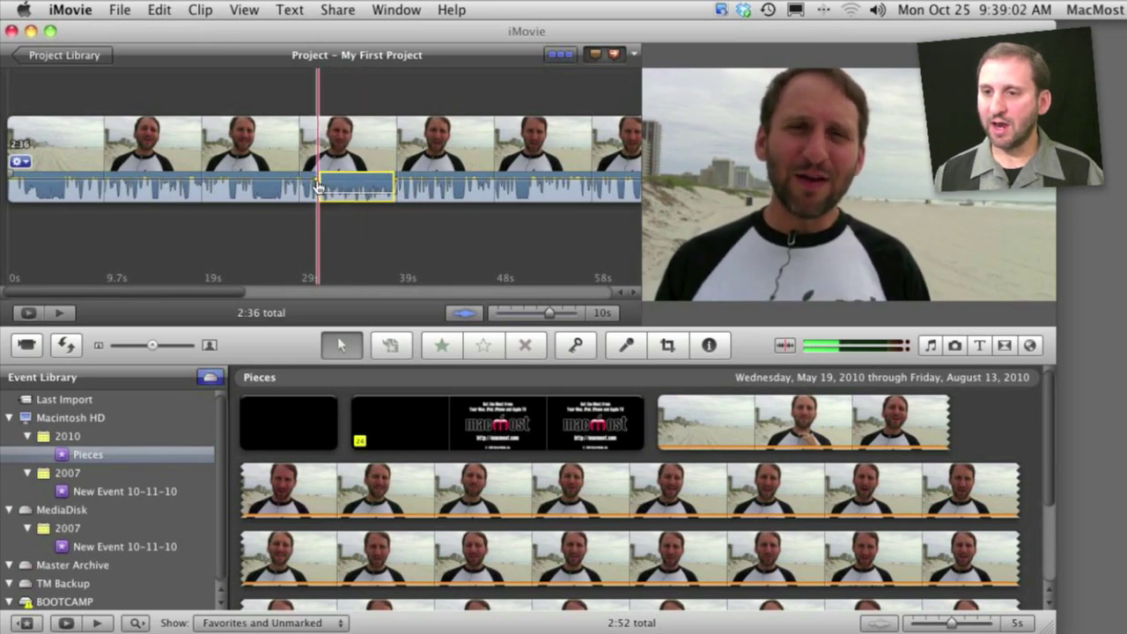
{"action": "left_click_drag", "start_coordinate": [317, 185], "coordinate": [278, 183]}
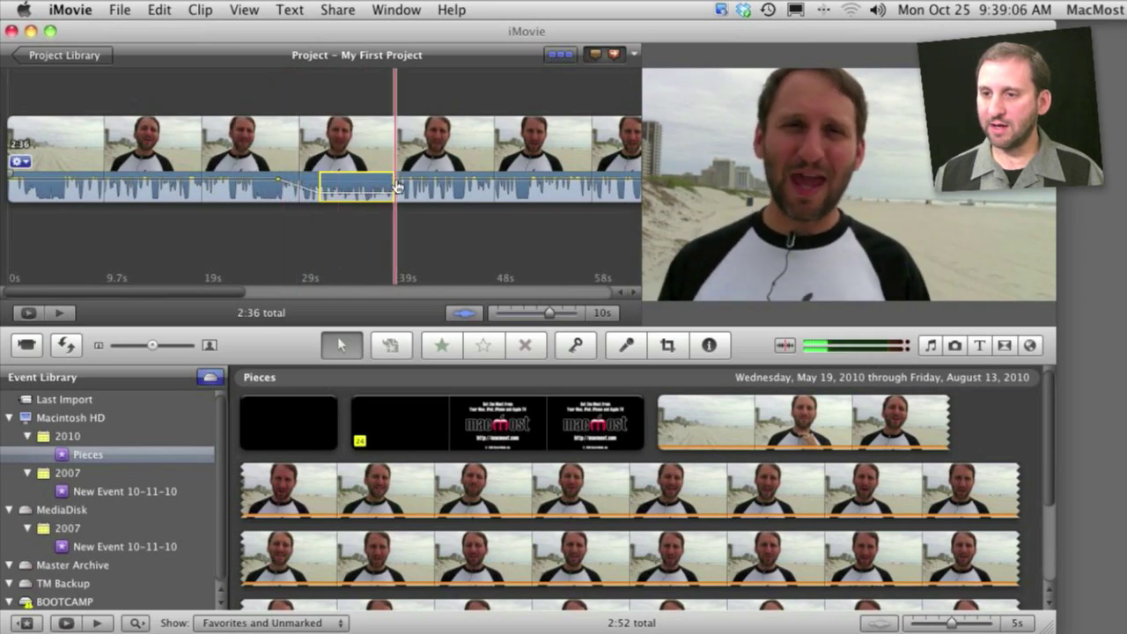
{"action": "left_click_drag", "start_coordinate": [397, 180], "coordinate": [442, 184]}
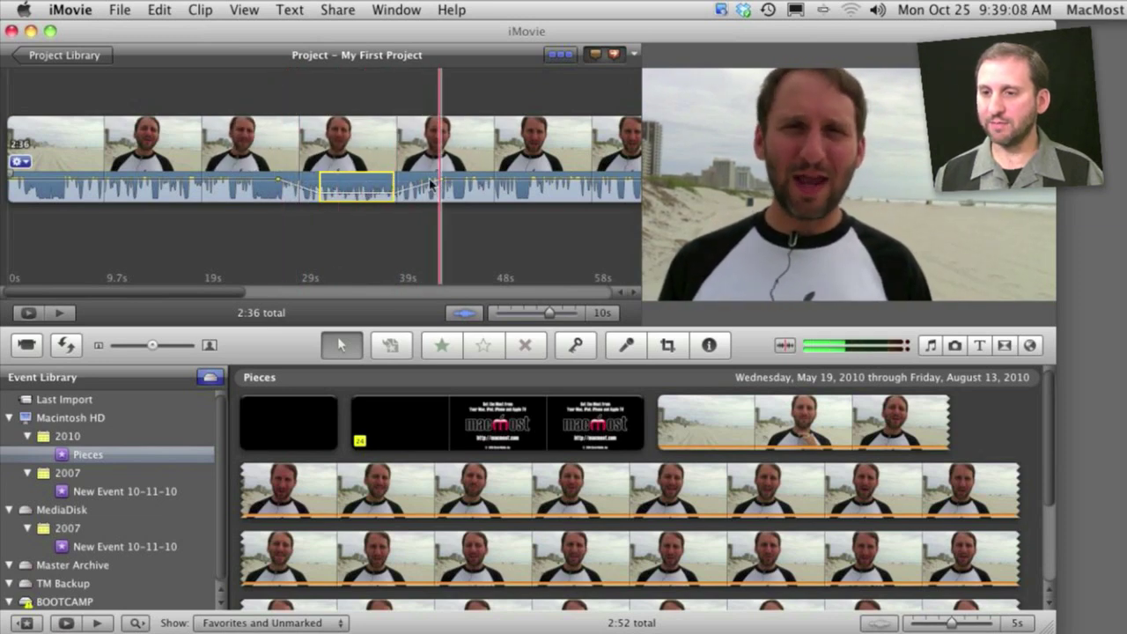
{"action": "left_click_drag", "start_coordinate": [135, 185], "coordinate": [178, 183]}
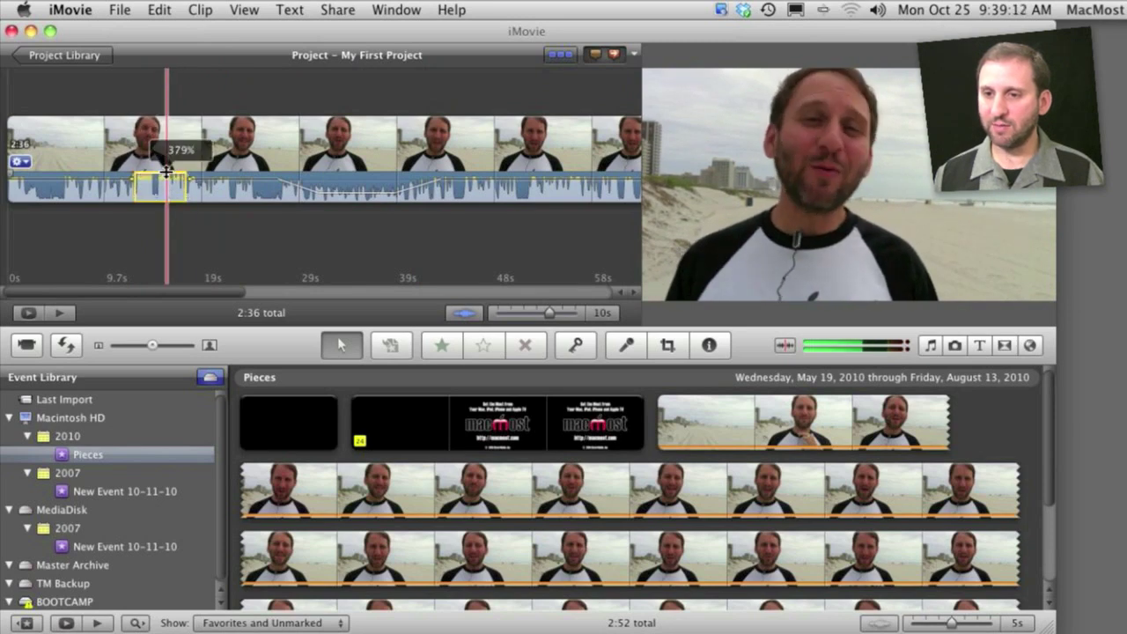
{"action": "left_click_drag", "start_coordinate": [531, 181], "coordinate": [602, 185]}
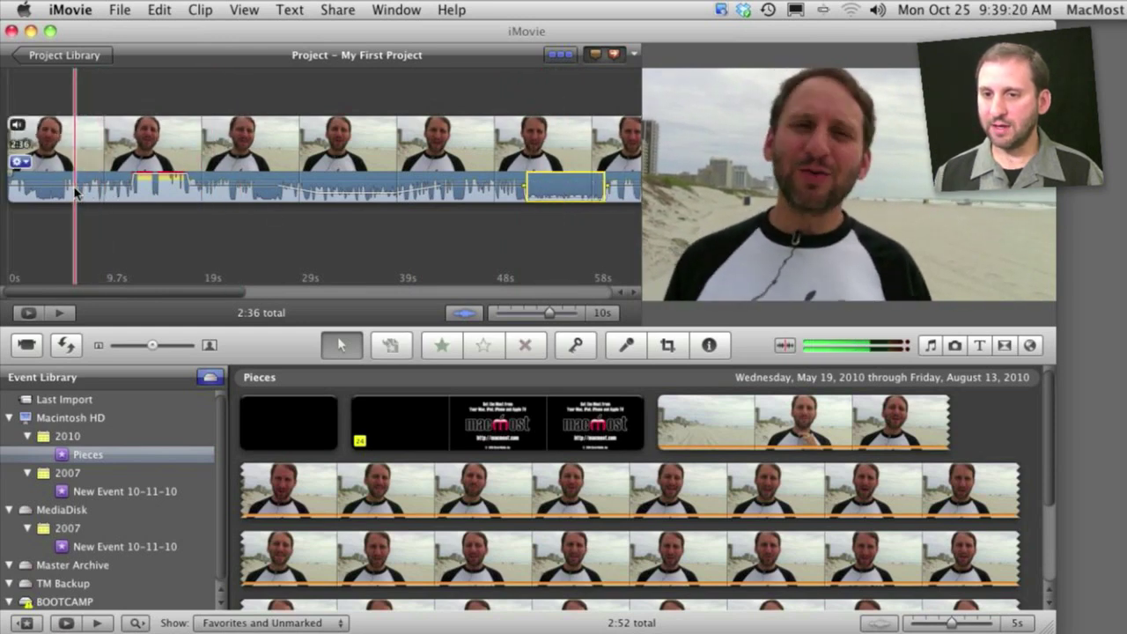
Set the whole clip's volume to 70% then 100%, and shorten the section around 40 s
{"action": "left_click_drag", "start_coordinate": [62, 186], "coordinate": [51, 184]}
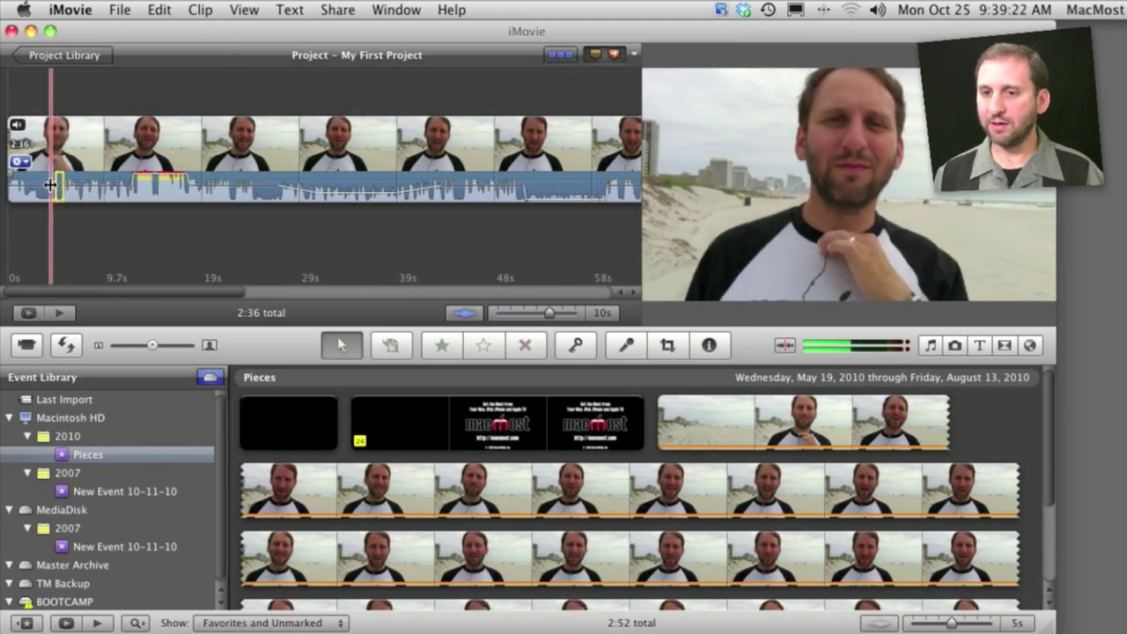
{"action": "left_click", "coordinate": [50, 184]}
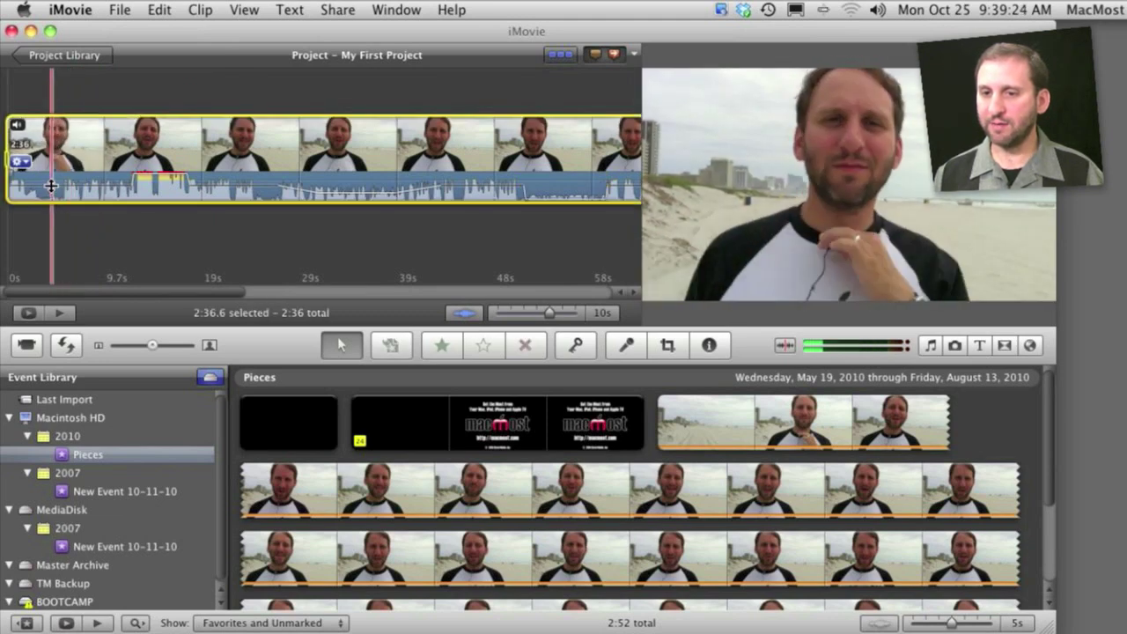
{"action": "mouse_move", "coordinate": [51, 186]}
{"action": "left_mouse_down"}
{"action": "mouse_move", "coordinate": [51, 198]}
{"action": "mouse_move", "coordinate": [52, 183]}
{"action": "left_mouse_up"}
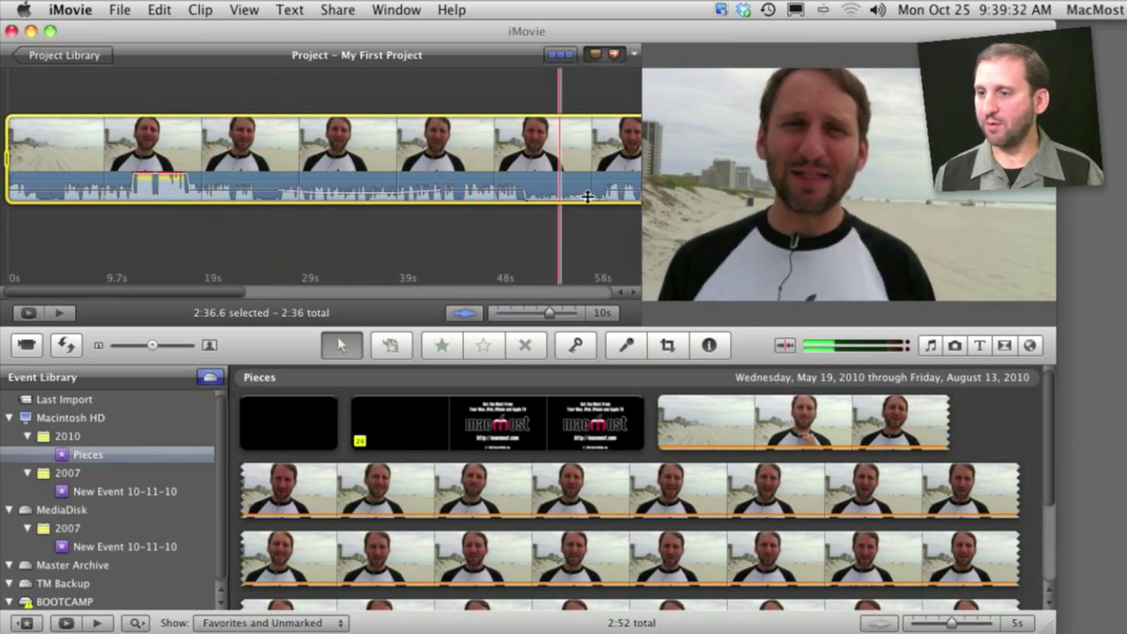
{"action": "left_click_drag", "start_coordinate": [623, 191], "coordinate": [624, 177]}
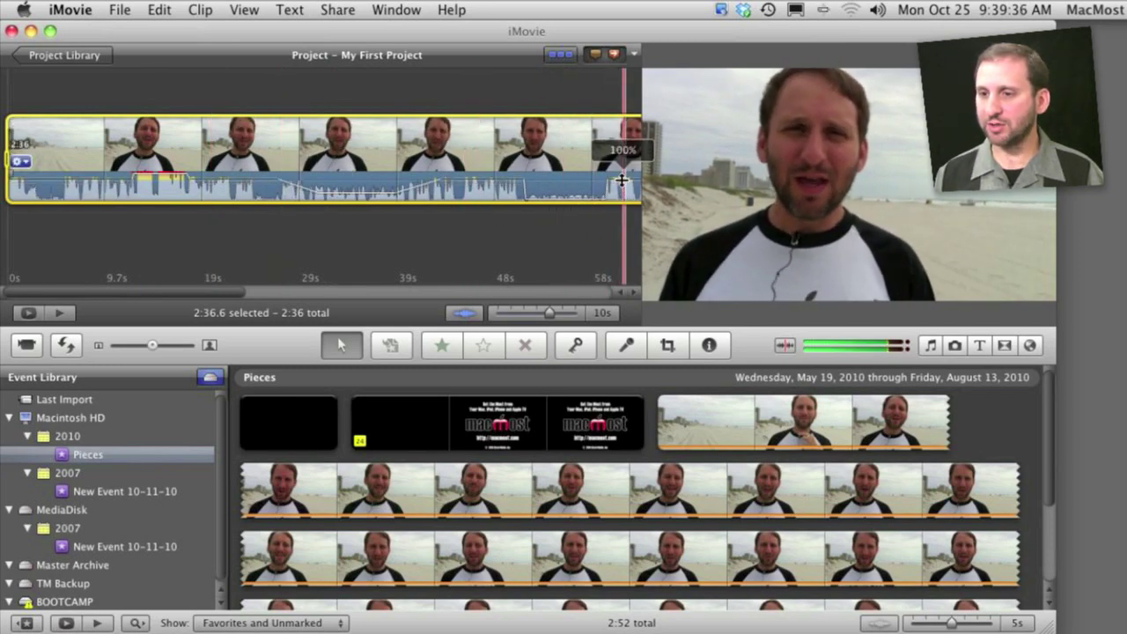
{"action": "left_click_drag", "start_coordinate": [319, 187], "coordinate": [393, 186]}
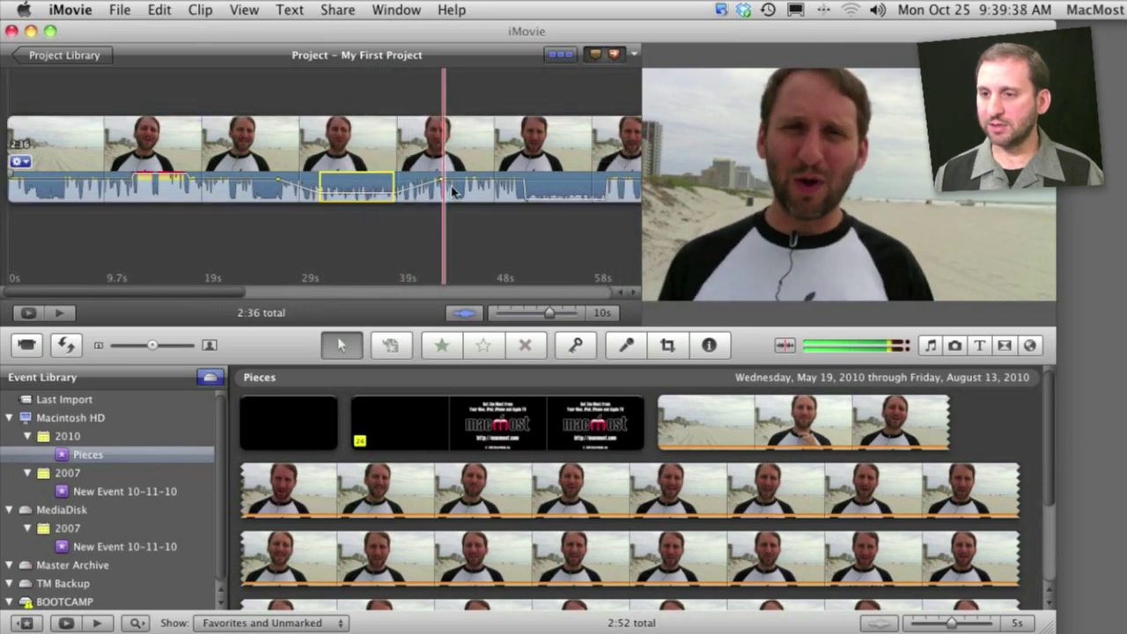
{"action": "left_click_drag", "start_coordinate": [393, 185], "coordinate": [352, 187]}
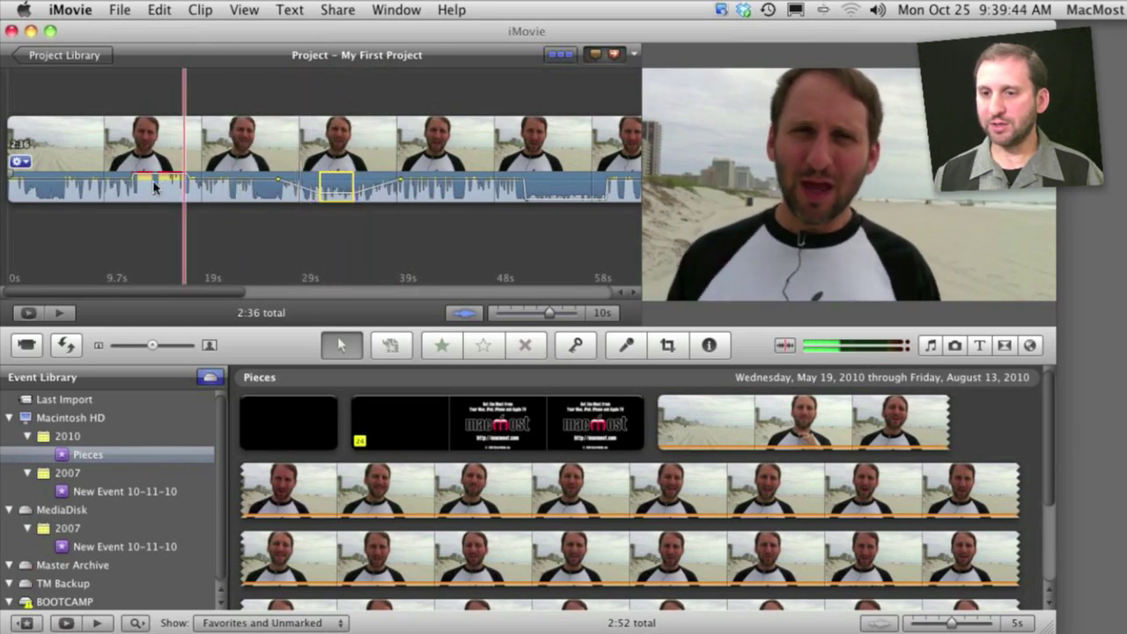
Return the playhead to the start and remove all volume adjustments from the clip via the Clip menu
{"action": "left_click", "coordinate": [261, 159]}
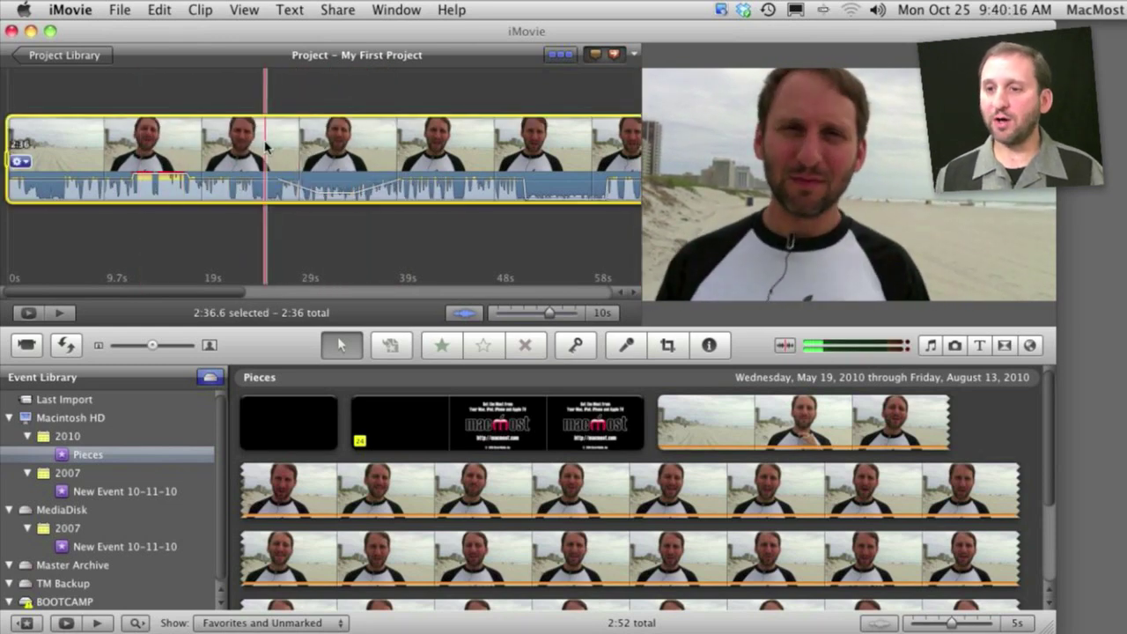
{"action": "key", "text": "Home"}
{"action": "left_click", "coordinate": [198, 10]}
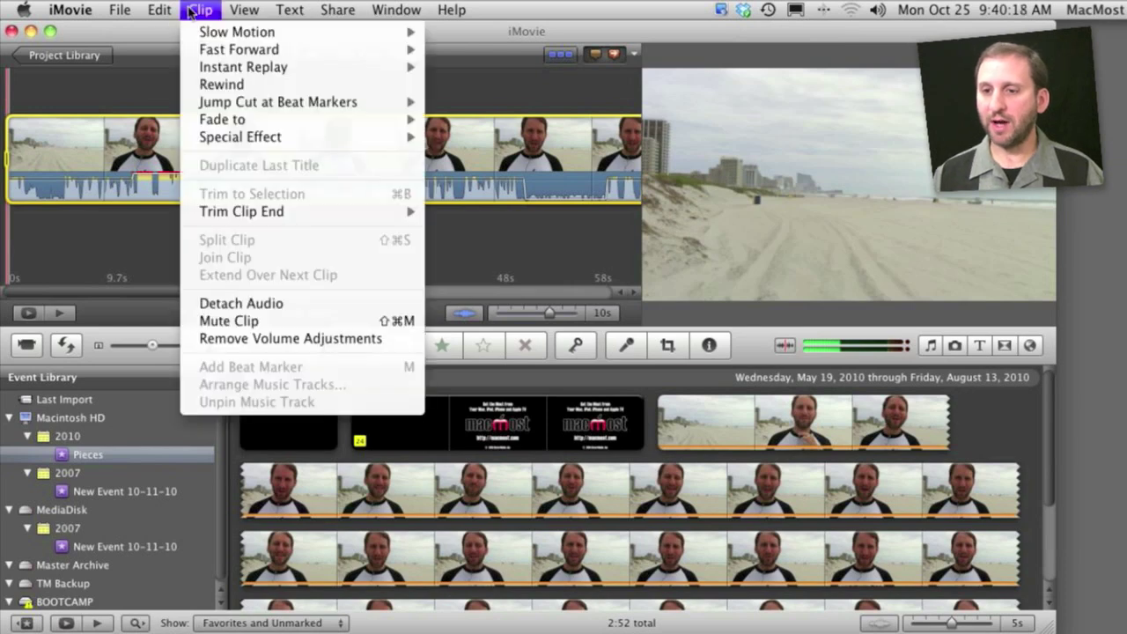
{"action": "left_click", "coordinate": [242, 342]}
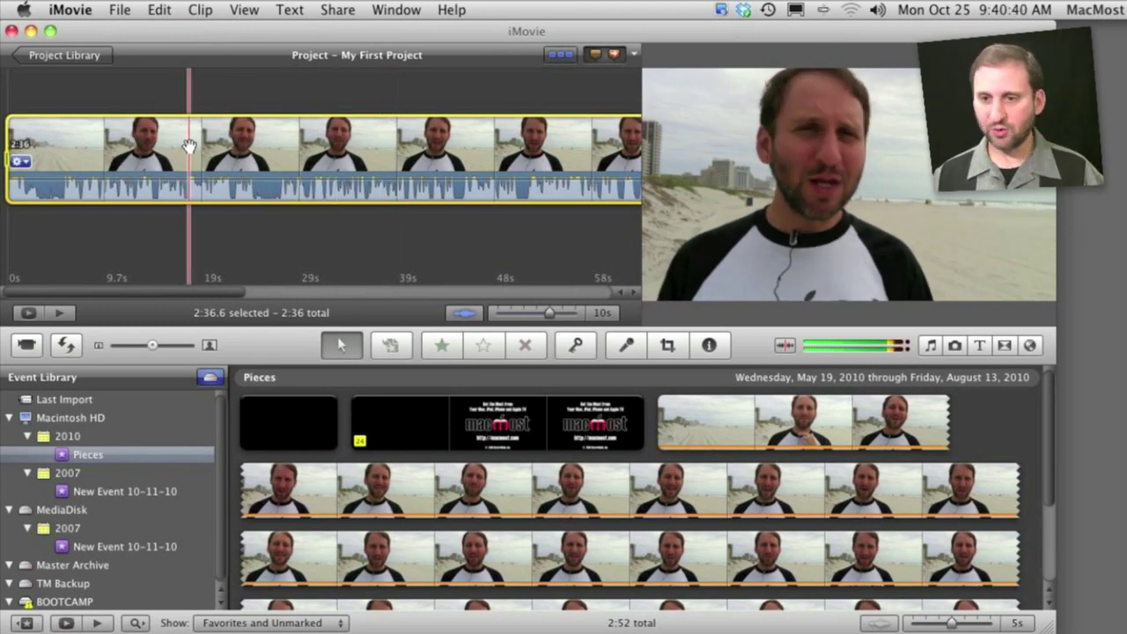
Apply the Muffled audio effect to the beach clip, then swap it for a different effect
{"action": "double_click", "coordinate": [189, 145]}
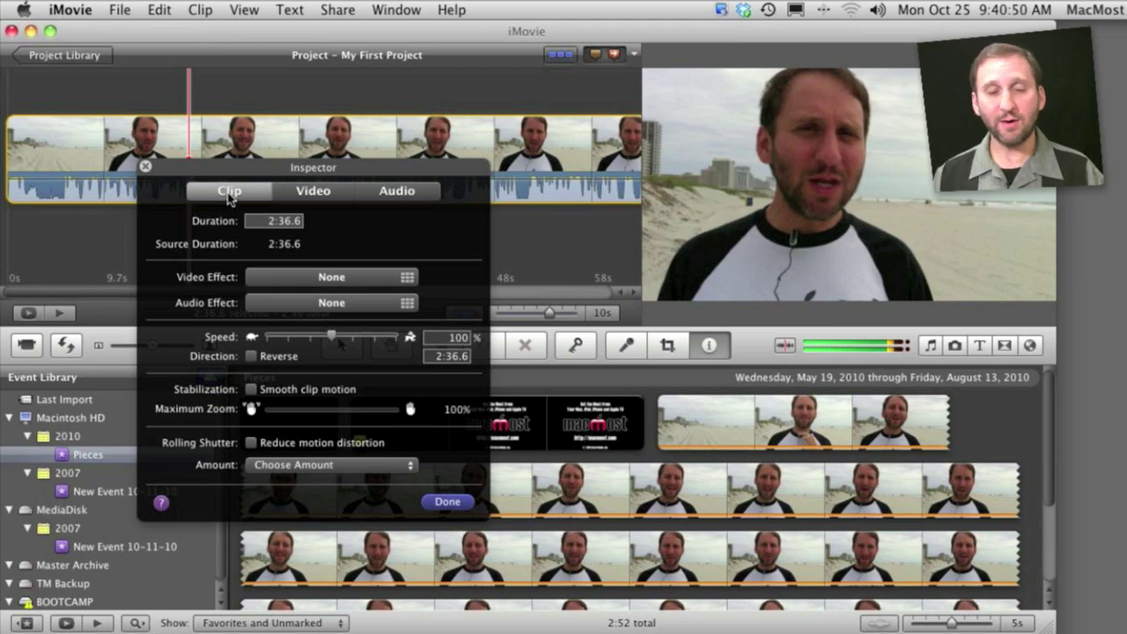
{"action": "left_click", "coordinate": [260, 302]}
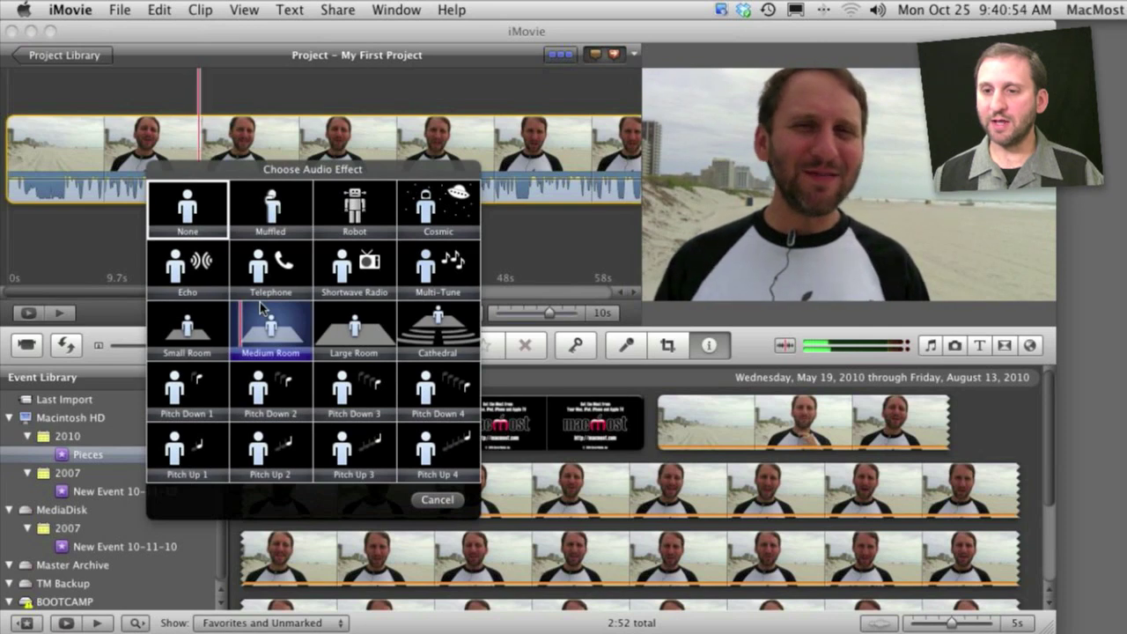
{"action": "left_click", "coordinate": [272, 215]}
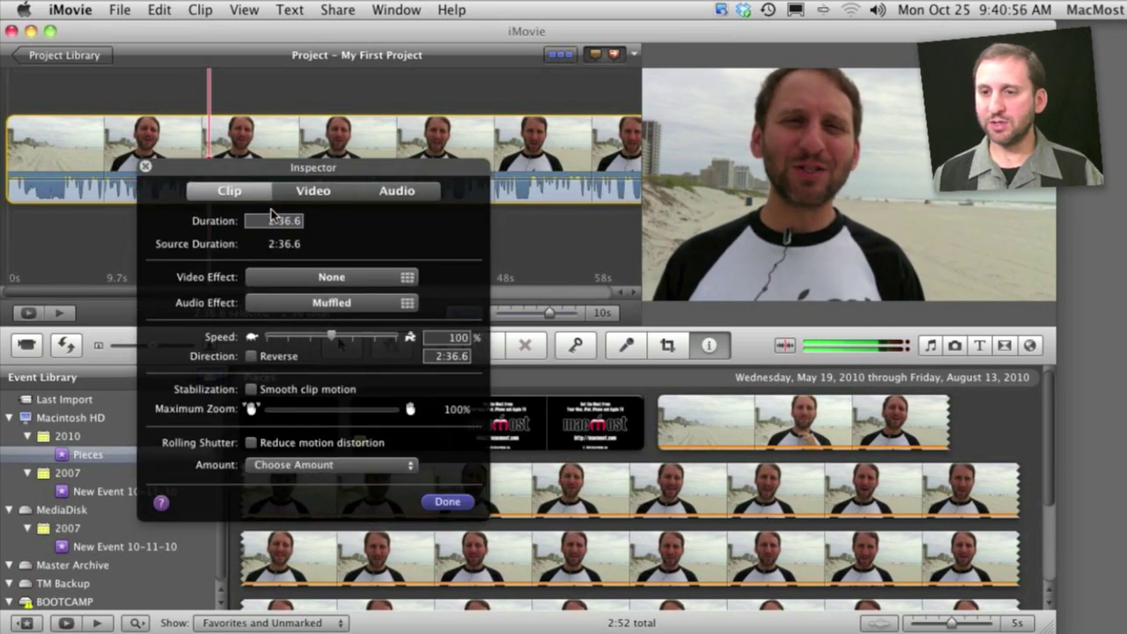
{"action": "left_click", "coordinate": [312, 310]}
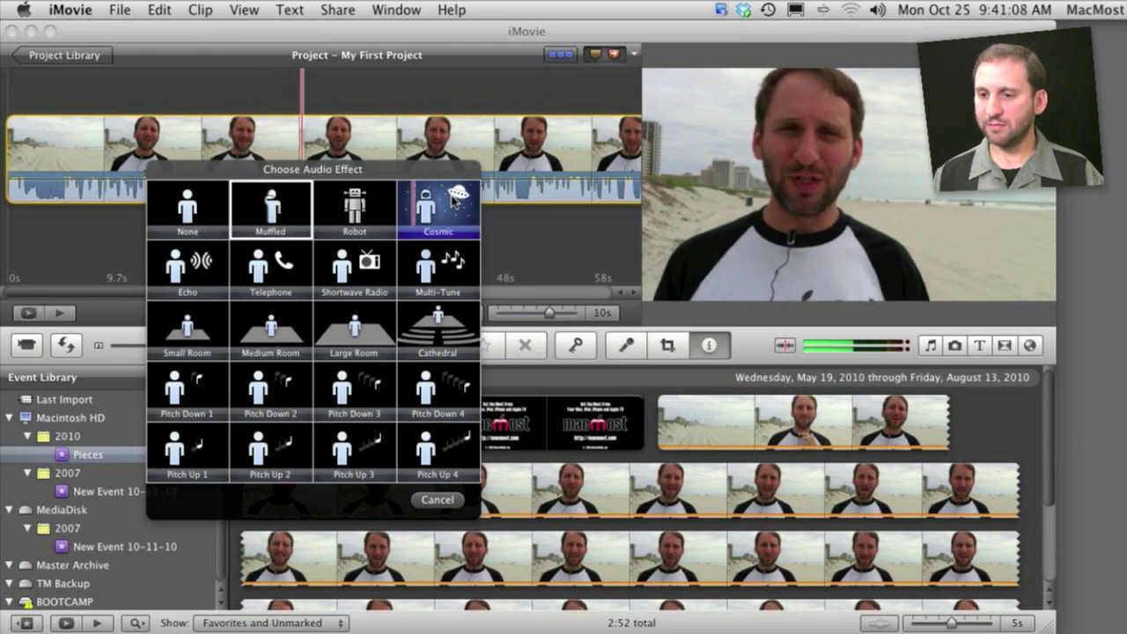
{"action": "left_click", "coordinate": [455, 199]}
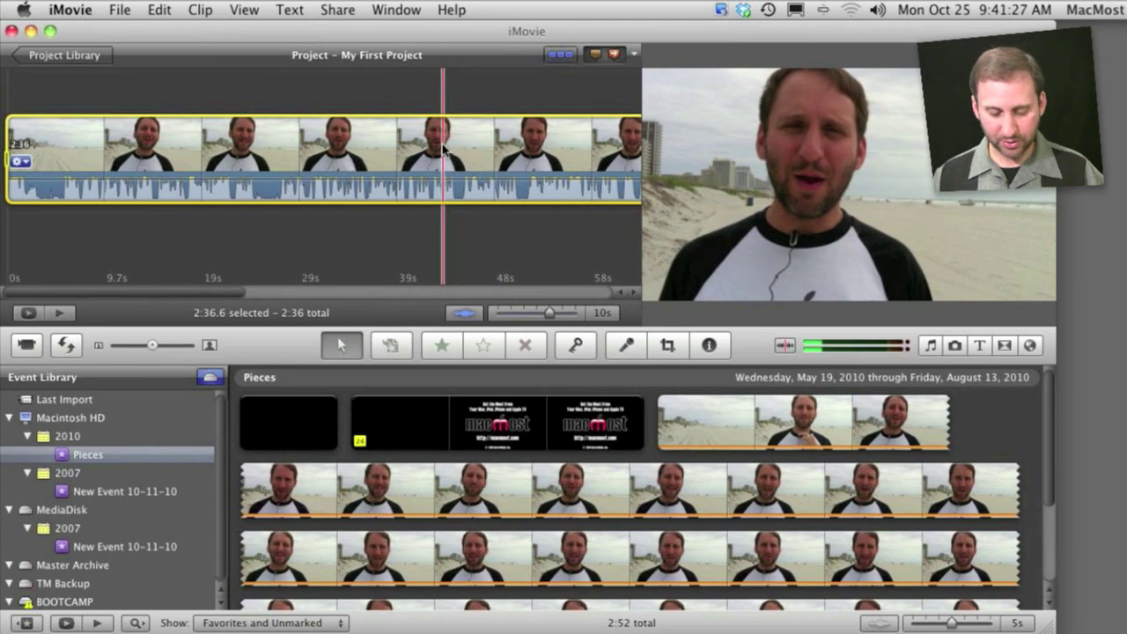
Enable Reduce background noise, raise its strength, then drop it to about 23%
{"action": "double_click", "coordinate": [444, 151]}
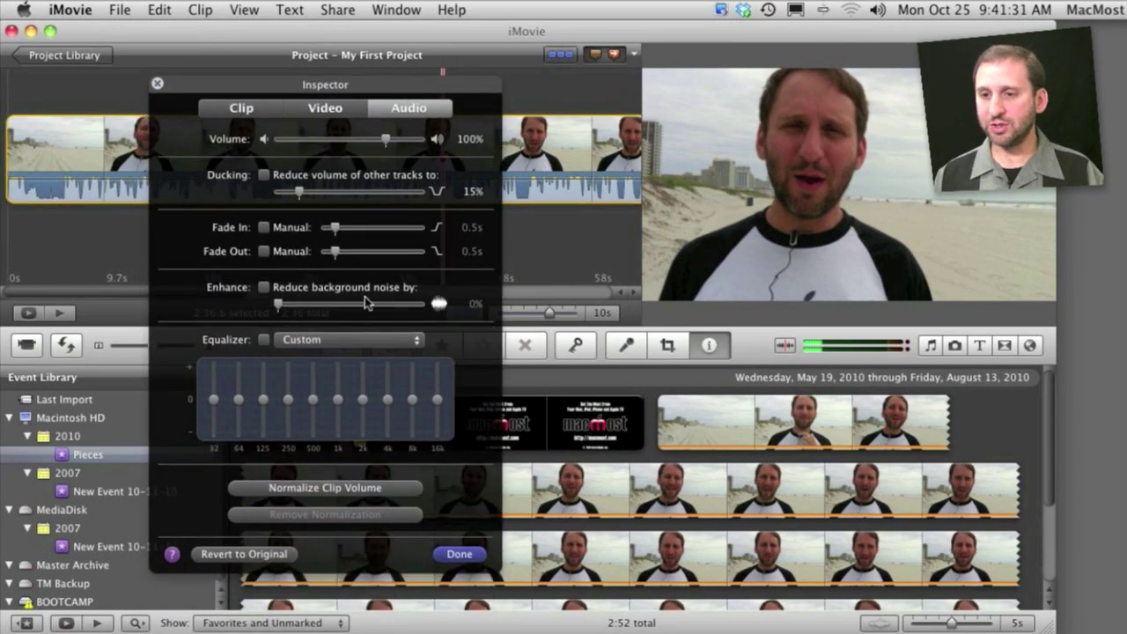
{"action": "left_click", "coordinate": [262, 288]}
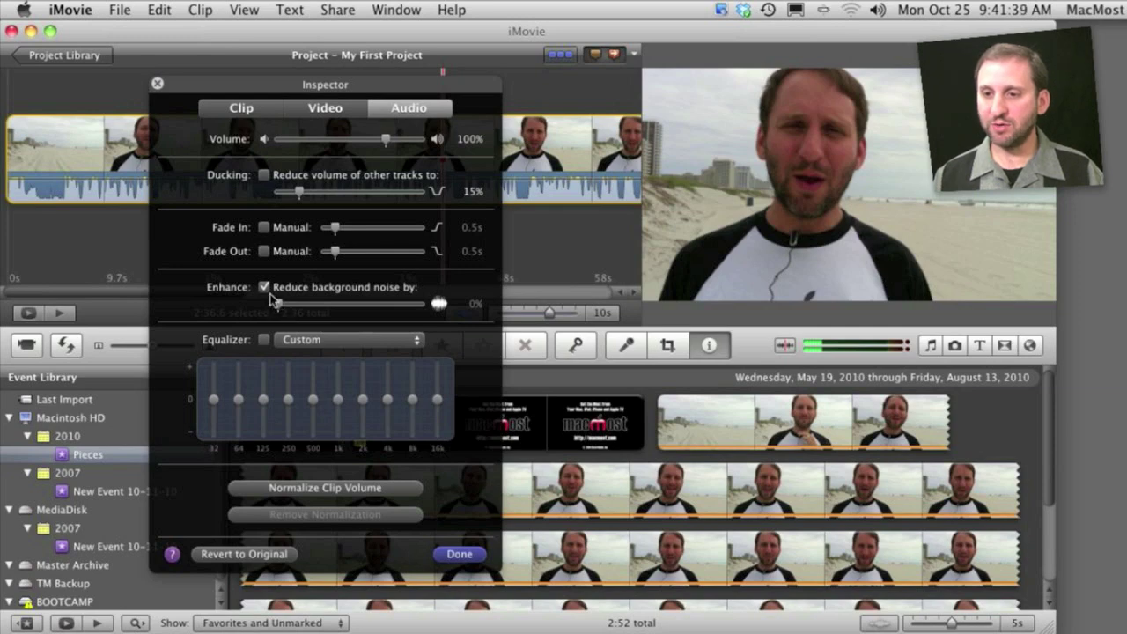
{"action": "left_click_drag", "start_coordinate": [280, 306], "coordinate": [362, 309]}
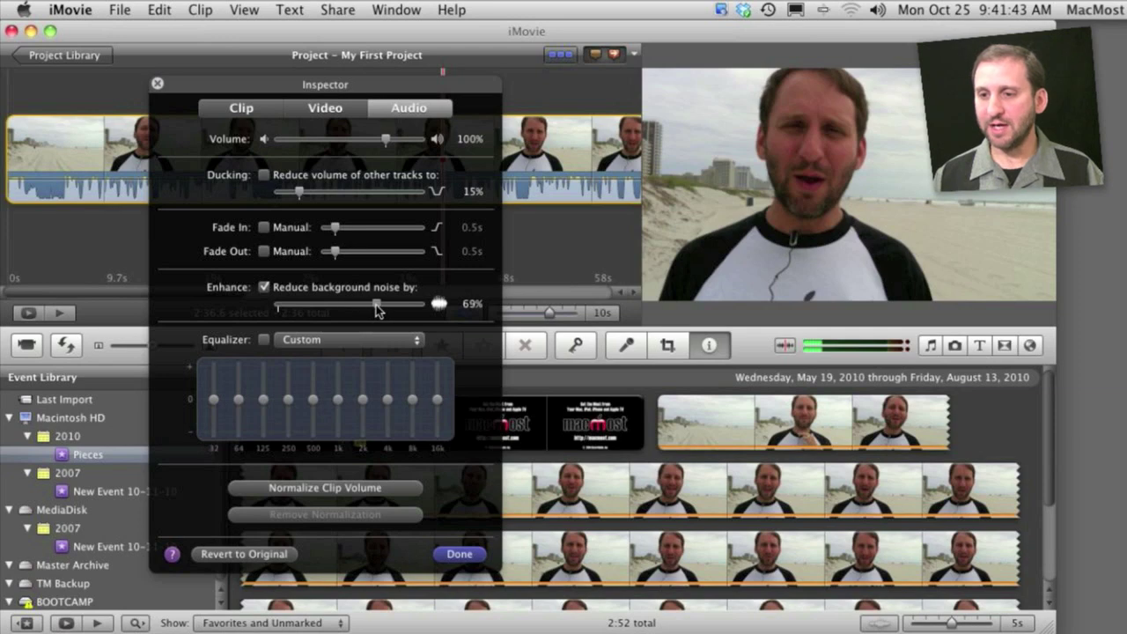
{"action": "left_click_drag", "start_coordinate": [377, 306], "coordinate": [311, 306]}
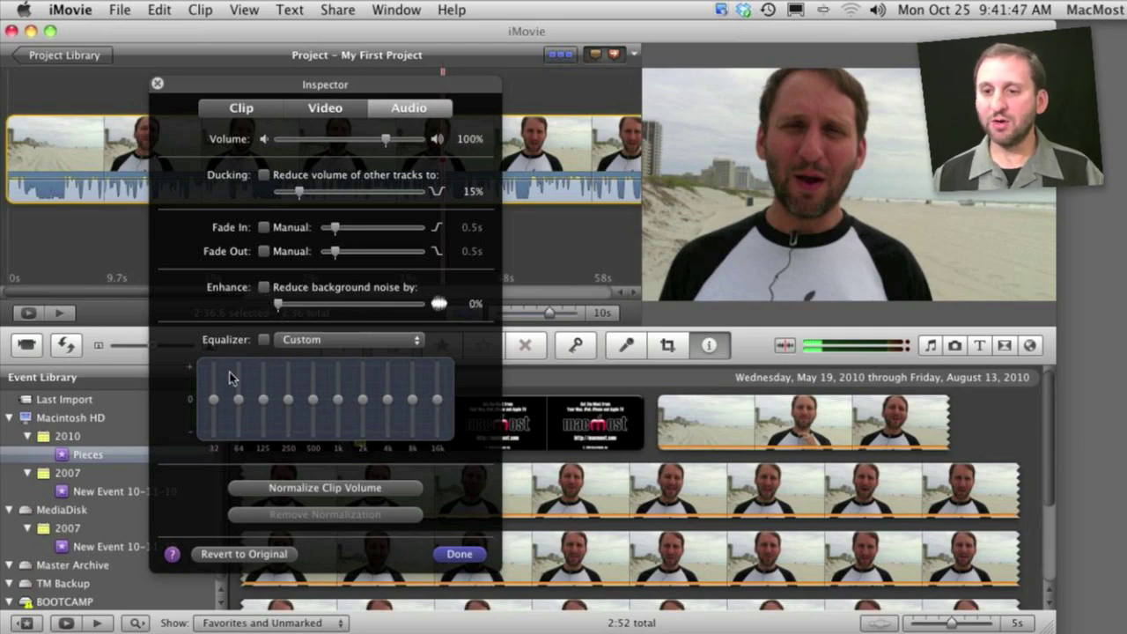
Apply the Hum Reduction equalizer preset and lower the 500 Hz band slightly
{"action": "left_click", "coordinate": [281, 343]}
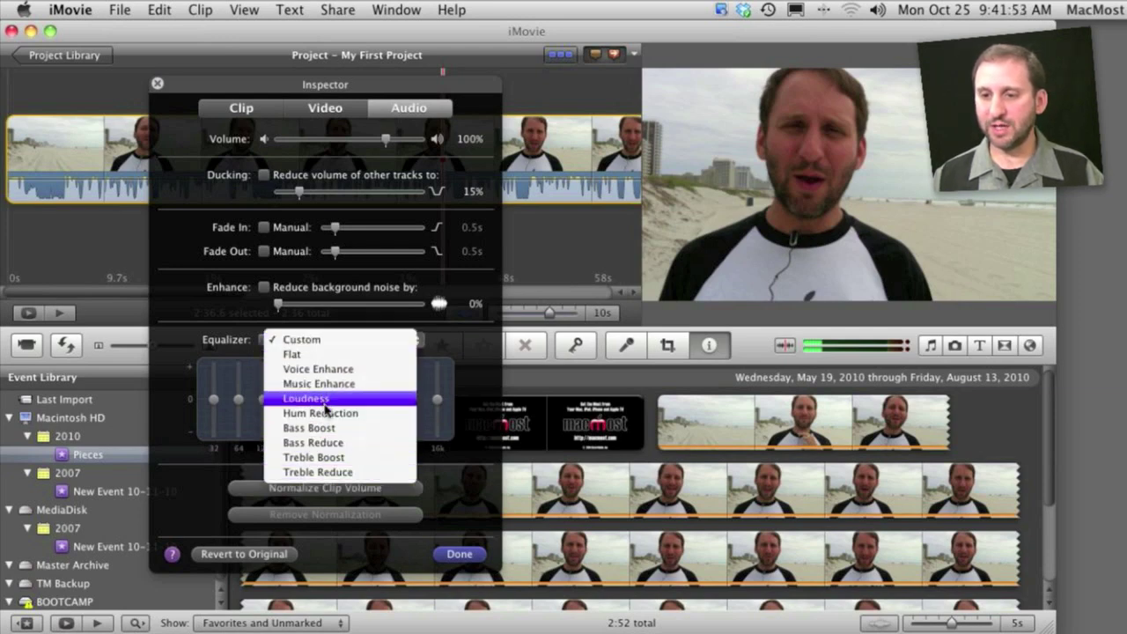
{"action": "left_click", "coordinate": [320, 414]}
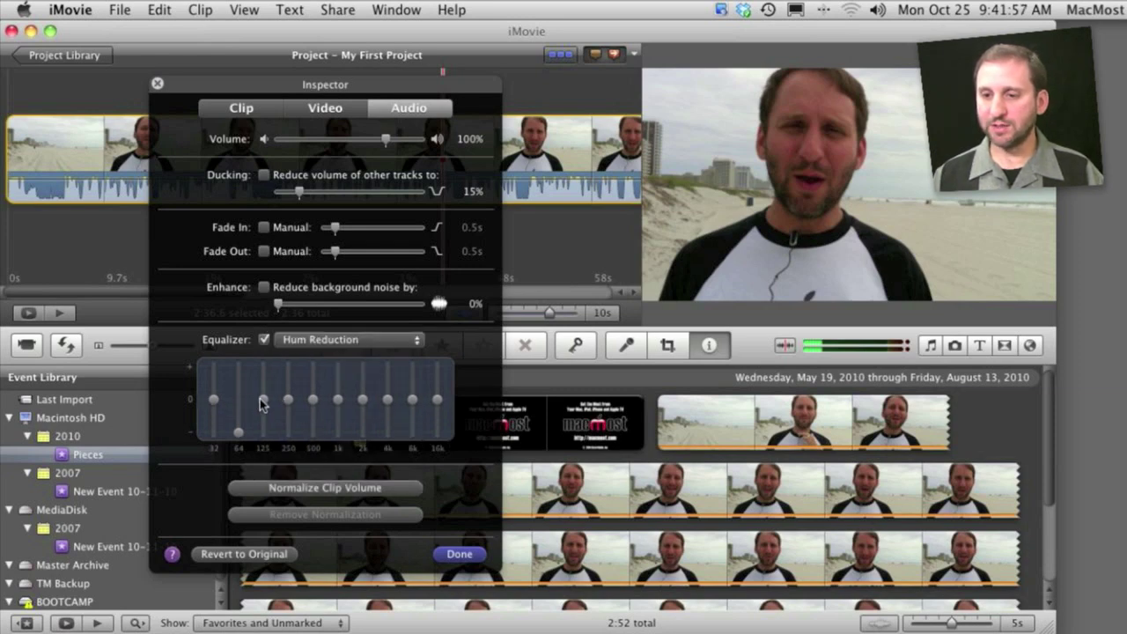
{"action": "left_click_drag", "start_coordinate": [309, 394], "coordinate": [313, 403]}
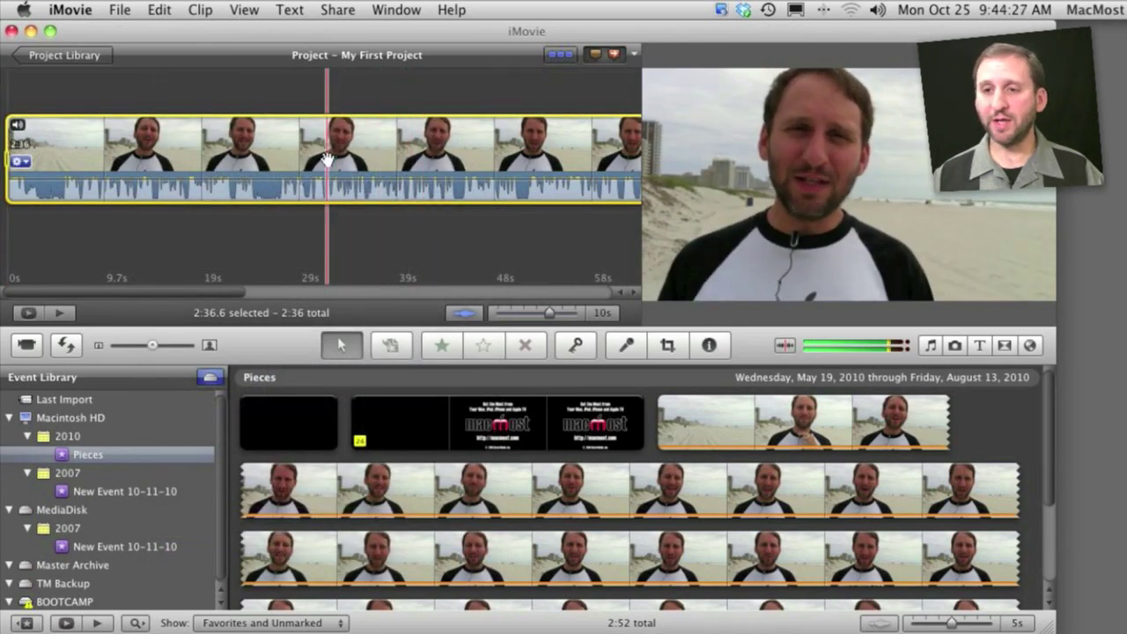
Add Ambient Effect 1 and Water Lake beneath the beach clip from the sound effects library
{"action": "left_click", "coordinate": [931, 346]}
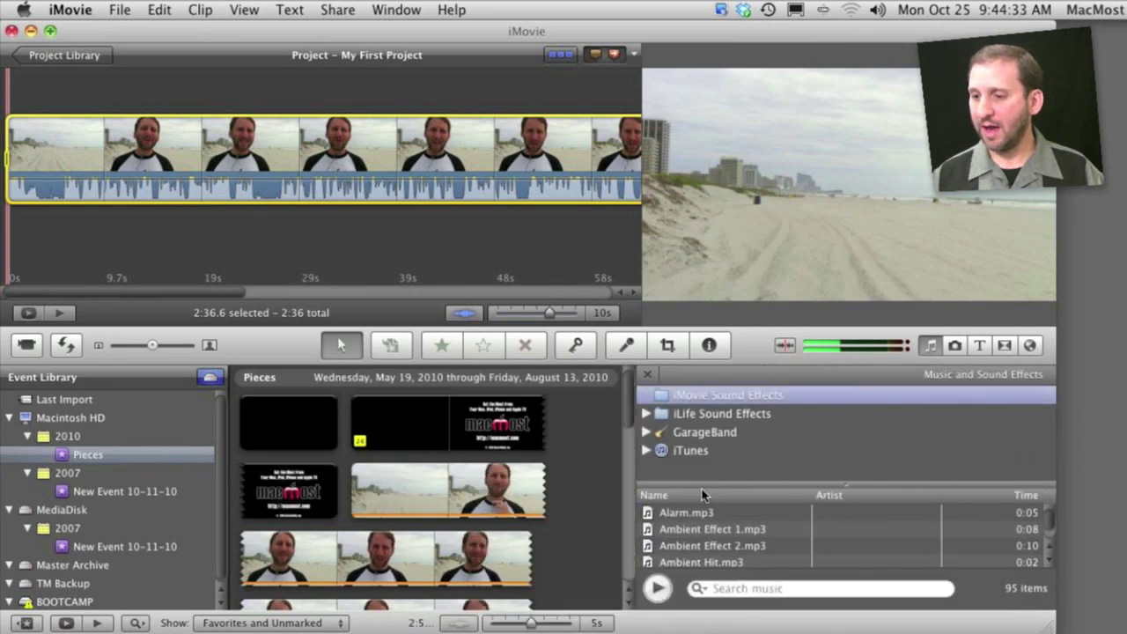
{"action": "left_click_drag", "start_coordinate": [670, 534], "coordinate": [132, 222]}
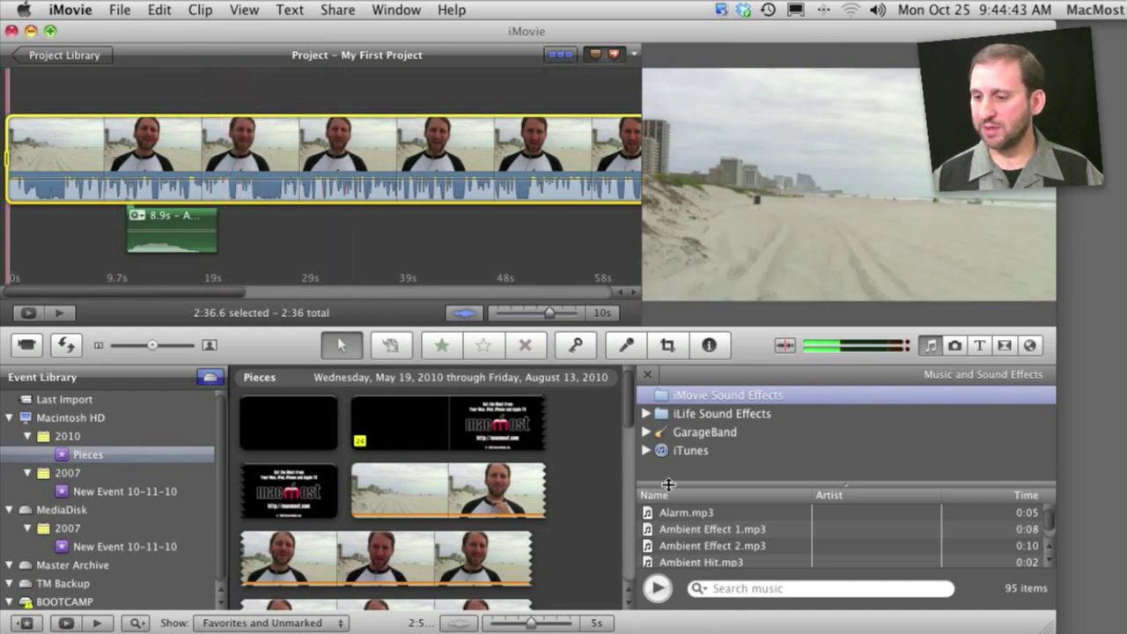
{"action": "scroll", "coordinate": [1052, 535], "scroll_direction": "down", "scroll_amount": 20}
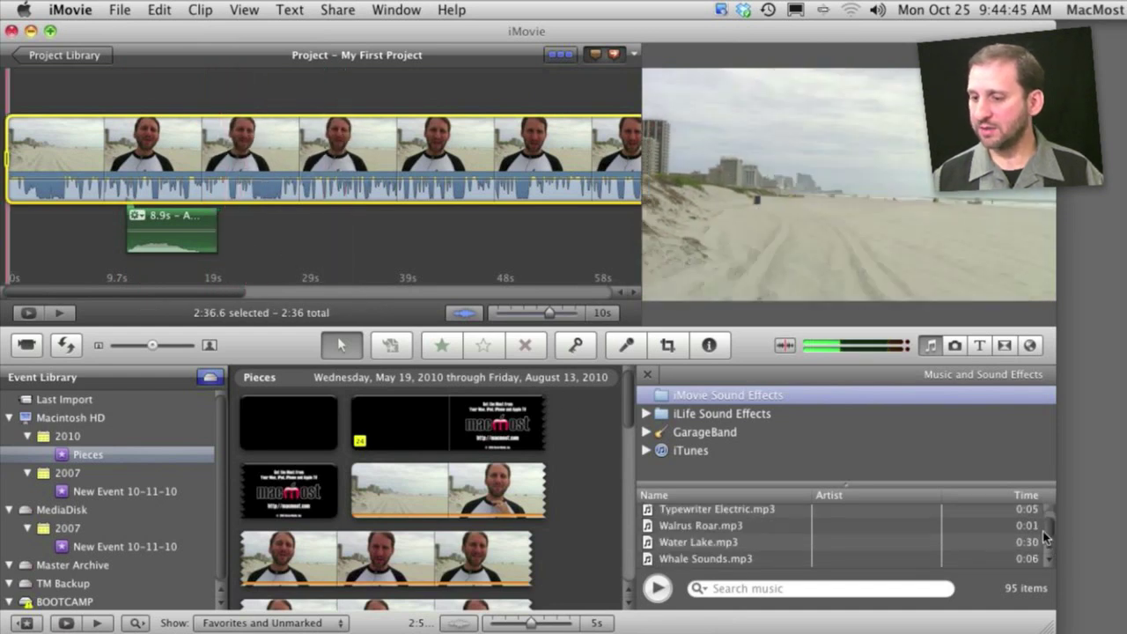
{"action": "left_click_drag", "start_coordinate": [707, 545], "coordinate": [177, 185]}
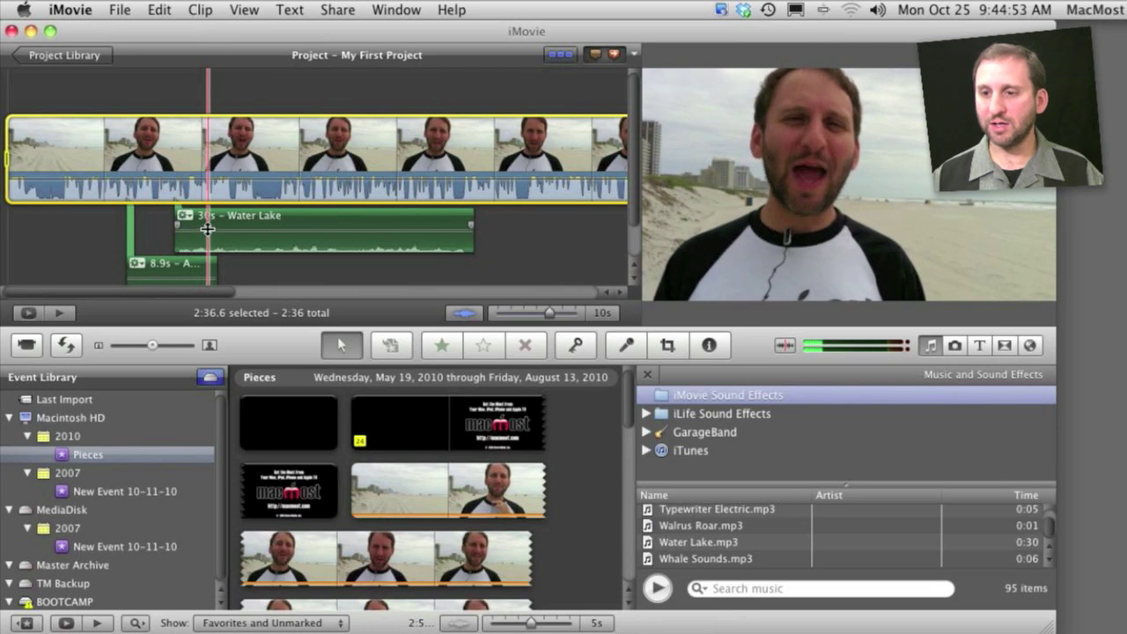
Lower the Water Lake clip's volume to 70% and select a section inside it
{"action": "left_click_drag", "start_coordinate": [204, 225], "coordinate": [208, 233]}
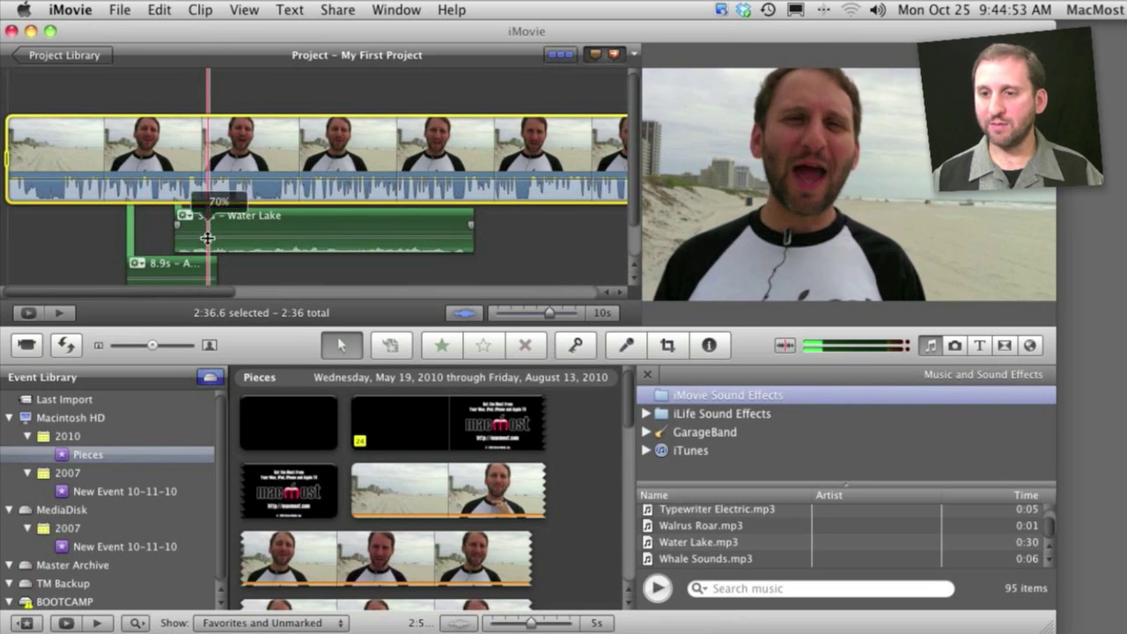
{"action": "left_click", "coordinate": [278, 236]}
{"action": "left_click_drag", "start_coordinate": [287, 236], "coordinate": [361, 236]}
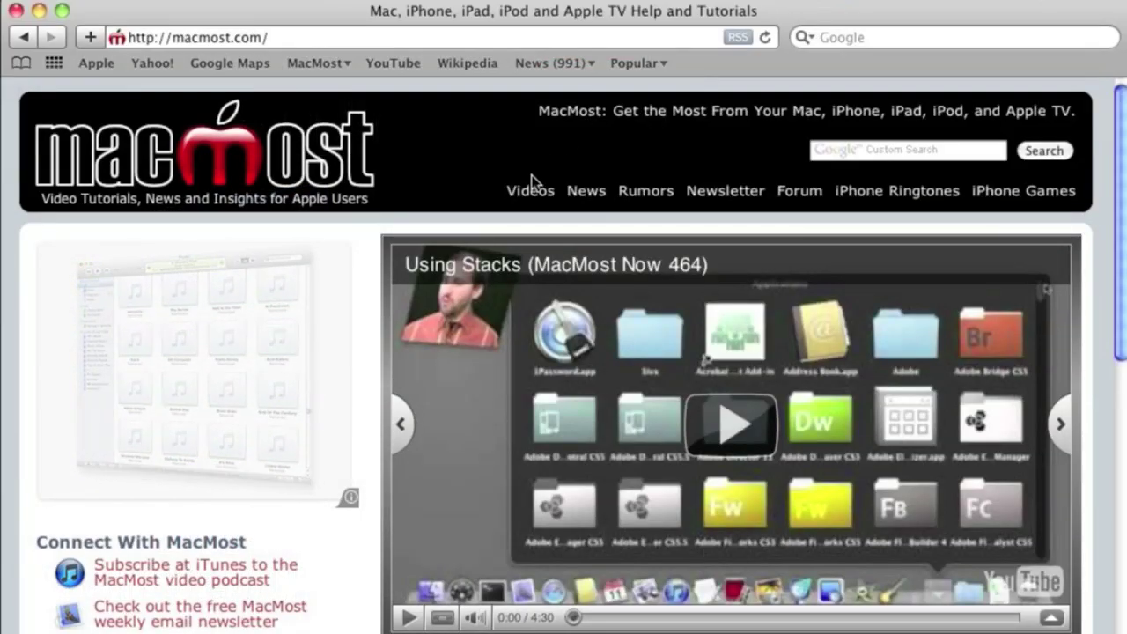
Go to MacMost's video list page
{"action": "left_click", "coordinate": [528, 190]}
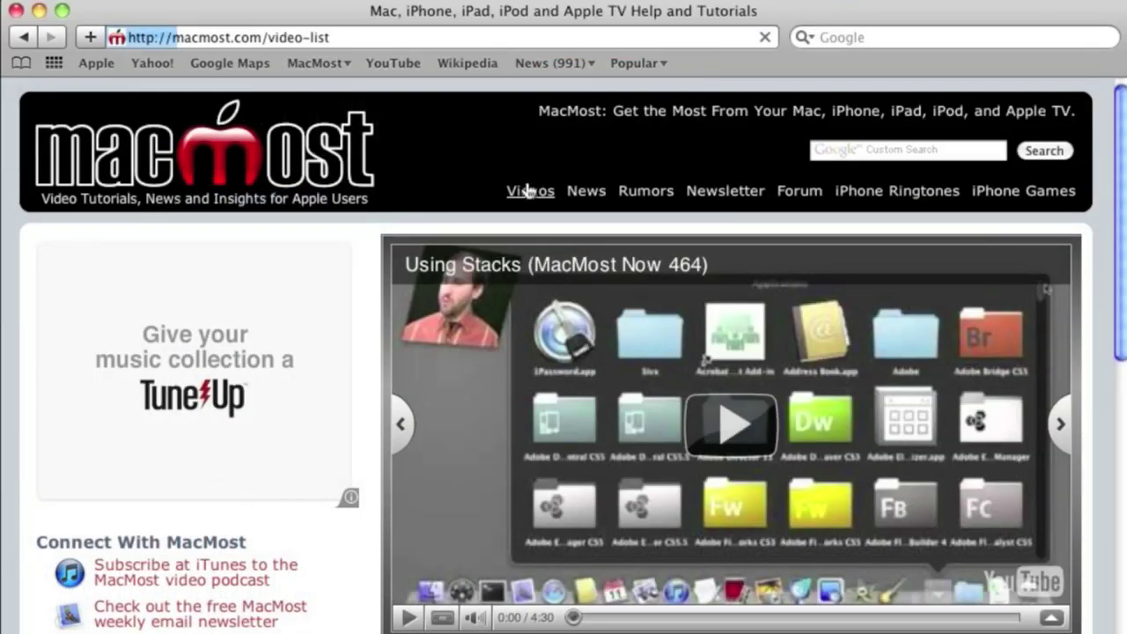